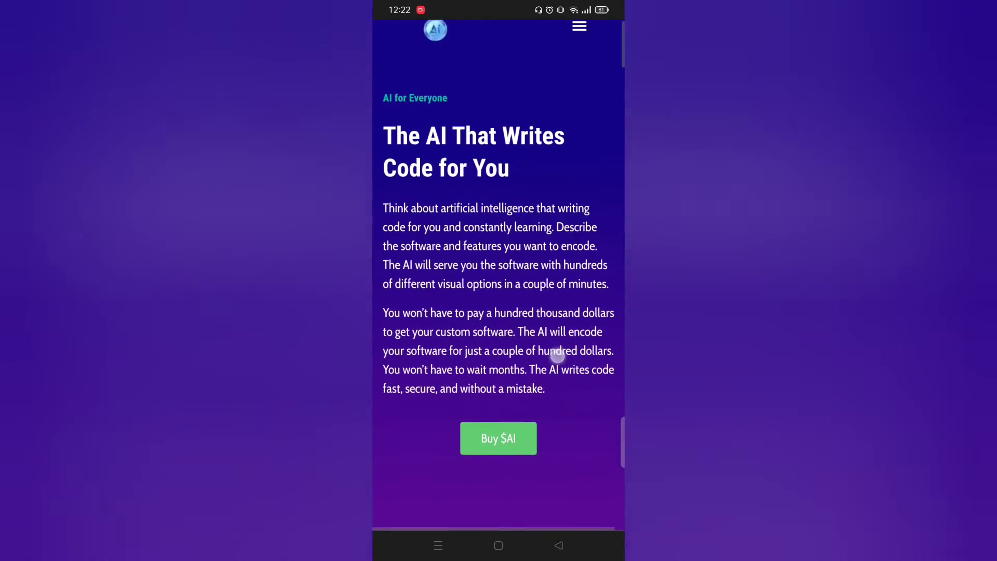
scroll(572, 421, "down", 2)
scroll(569, 402, "down", 2)
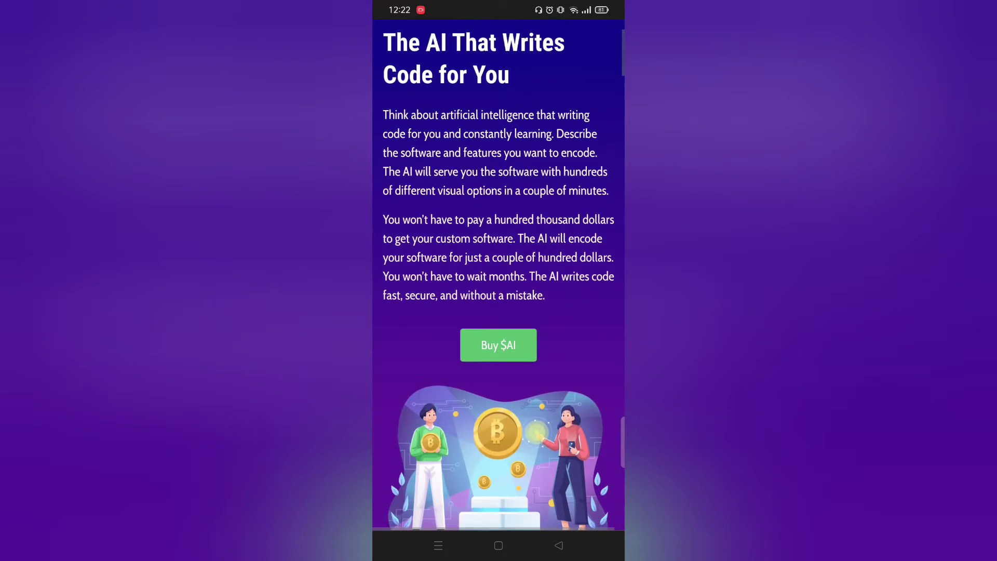
scroll(564, 349, "down", 1)
scroll(498, 280, "down", 1)
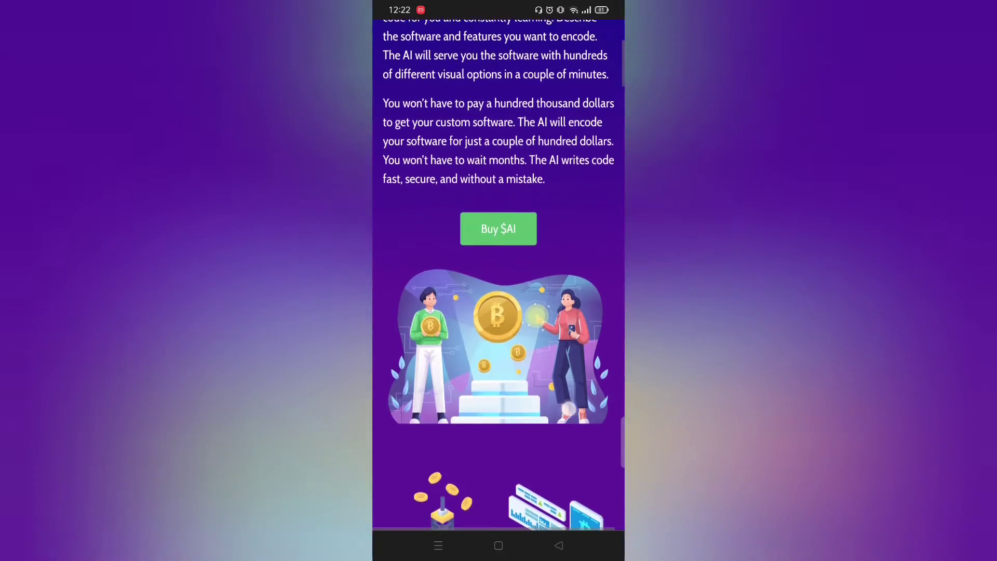
scroll(498, 281, "down", 3)
scroll(499, 281, "down", 2)
scroll(499, 280, "down", 3)
scroll(499, 281, "down", 2)
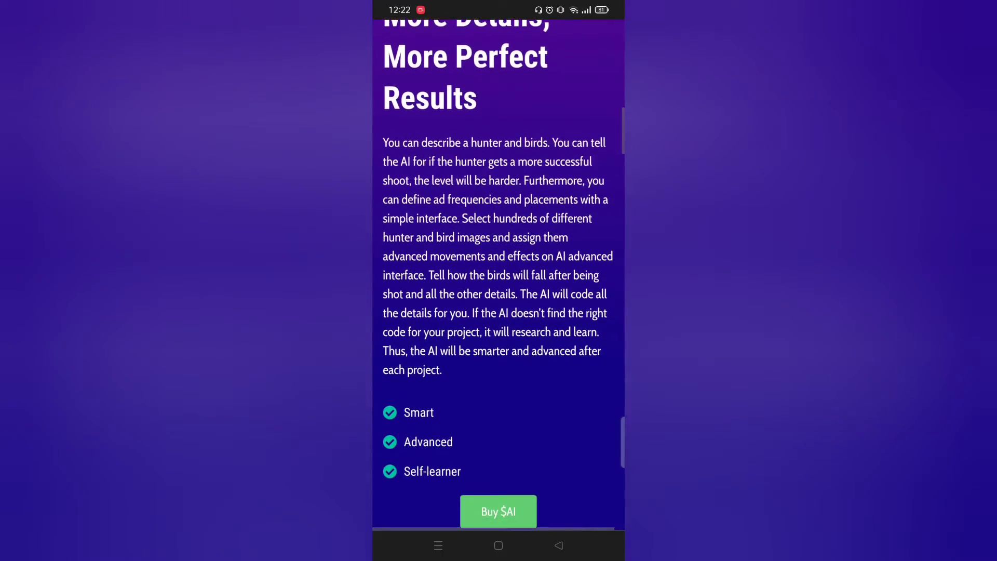
scroll(561, 350, "down", 2)
scroll(568, 408, "down", 1)
scroll(569, 409, "down", 2)
scroll(567, 390, "down", 2)
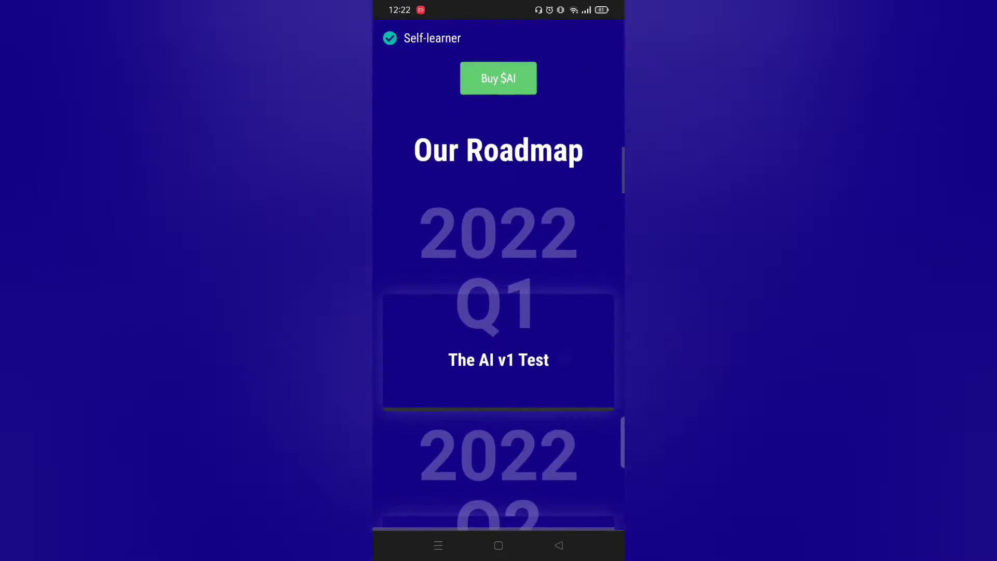
scroll(564, 350, "down", 2)
scroll(572, 404, "down", 1)
scroll(573, 403, "down", 2)
scroll(568, 390, "down", 2)
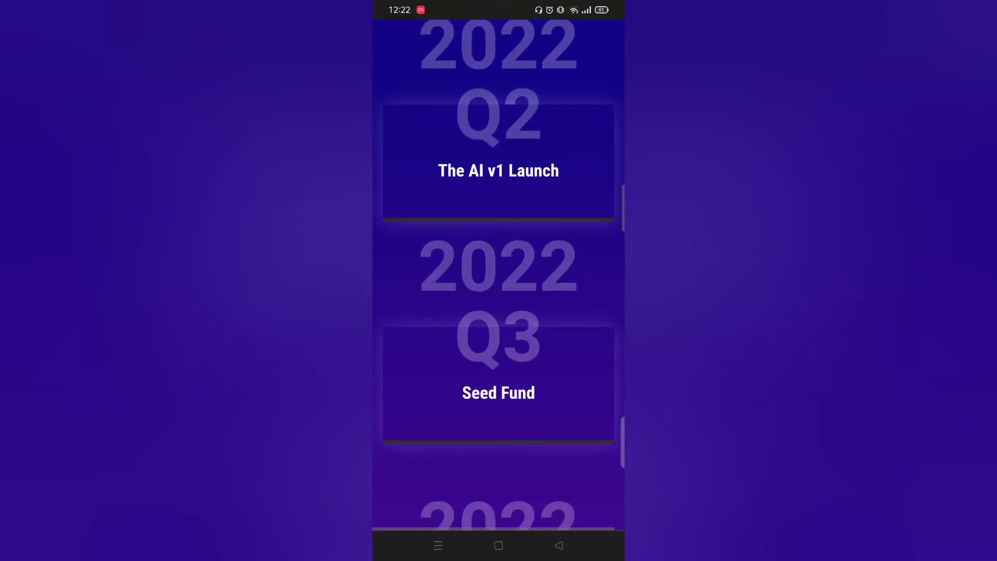
scroll(563, 350, "down", 2)
scroll(570, 401, "down", 1)
scroll(570, 401, "down", 2)
scroll(561, 349, "down", 1)
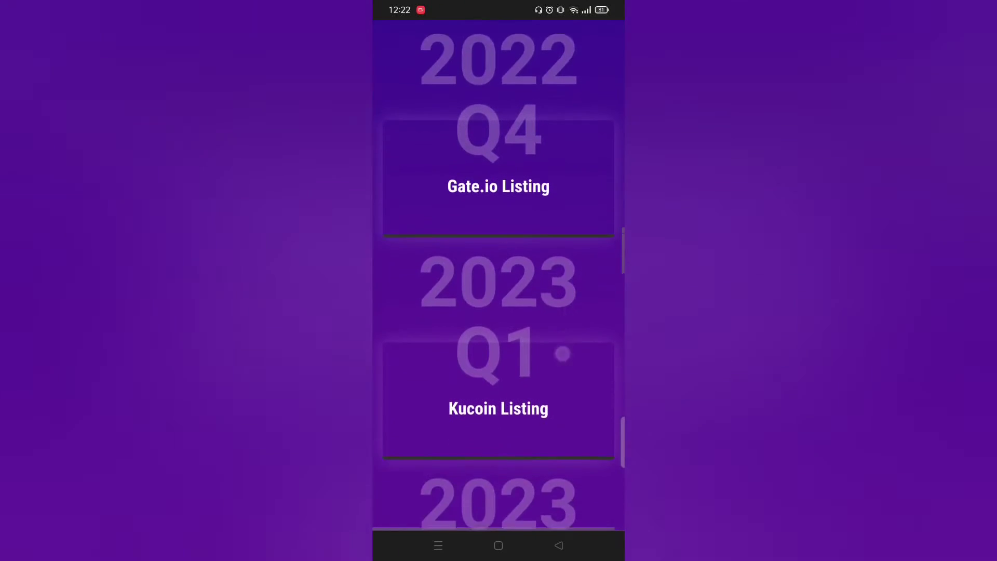
scroll(564, 356, "down", 1)
scroll(565, 385, "down", 1)
scroll(564, 384, "down", 1)
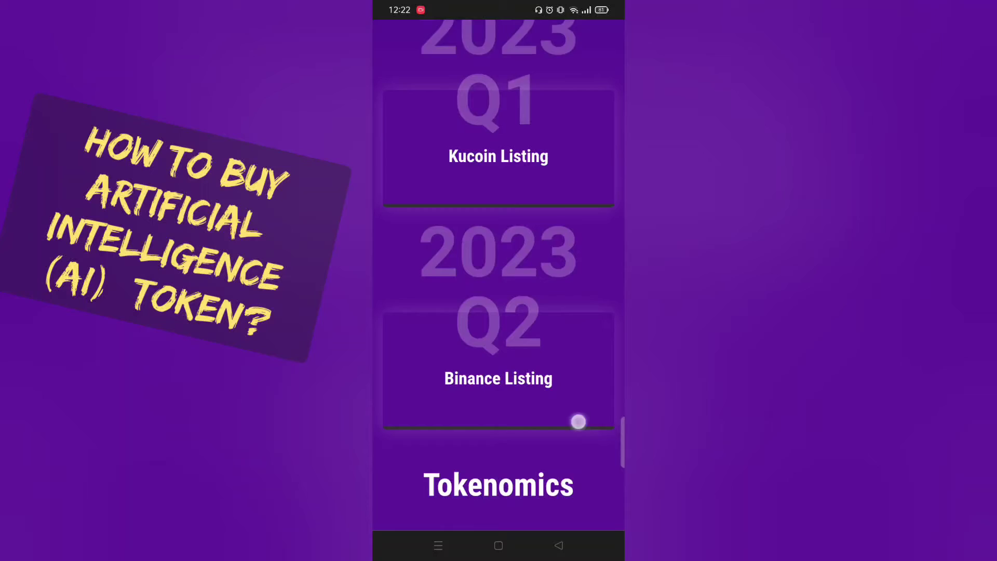
scroll(579, 419, "down", 2)
scroll(566, 348, "down", 1)
scroll(565, 348, "down", 2)
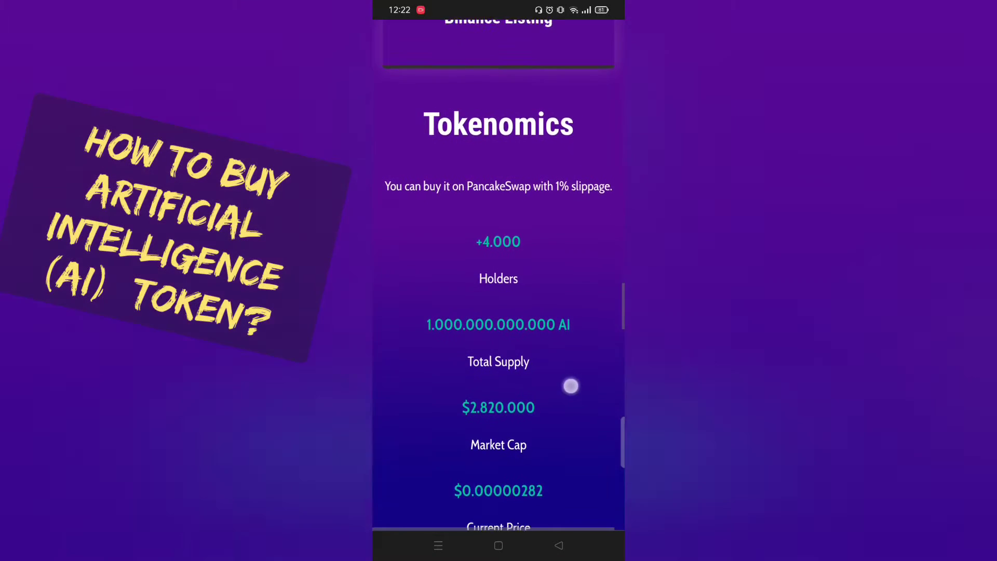
scroll(570, 384, "down", 1)
scroll(564, 375, "down", 1)
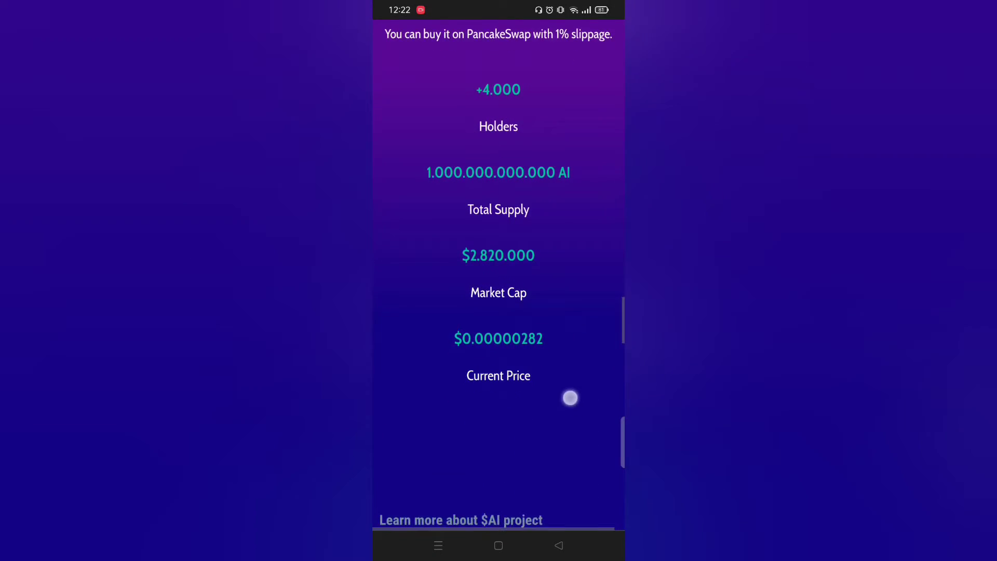
scroll(569, 397, "down", 2)
scroll(569, 396, "down", 2)
scroll(561, 351, "down", 1)
scroll(561, 335, "down", 3)
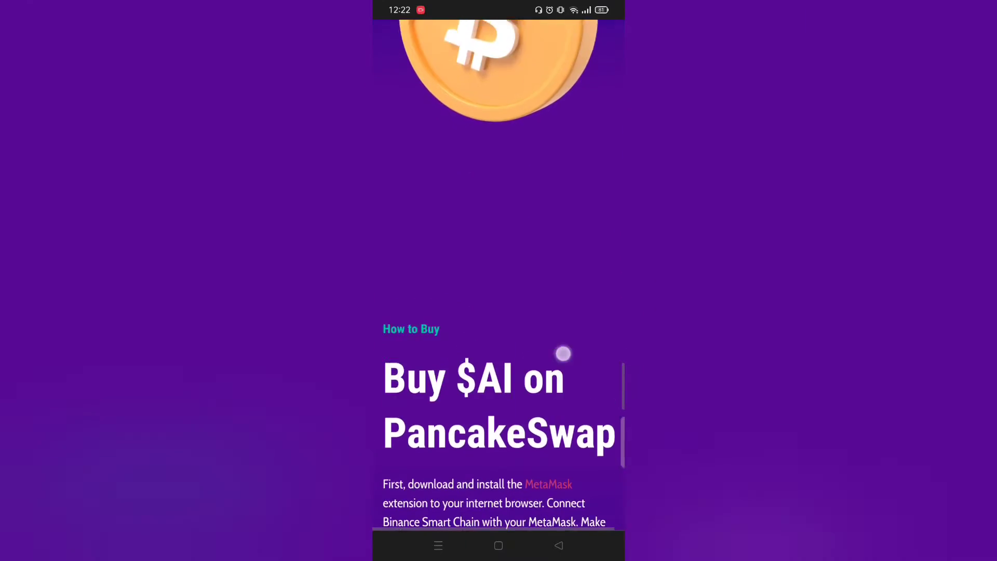
scroll(561, 351, "down", 1)
scroll(561, 351, "down", 3)
scroll(562, 350, "down", 5)
scroll(577, 386, "down", 2)
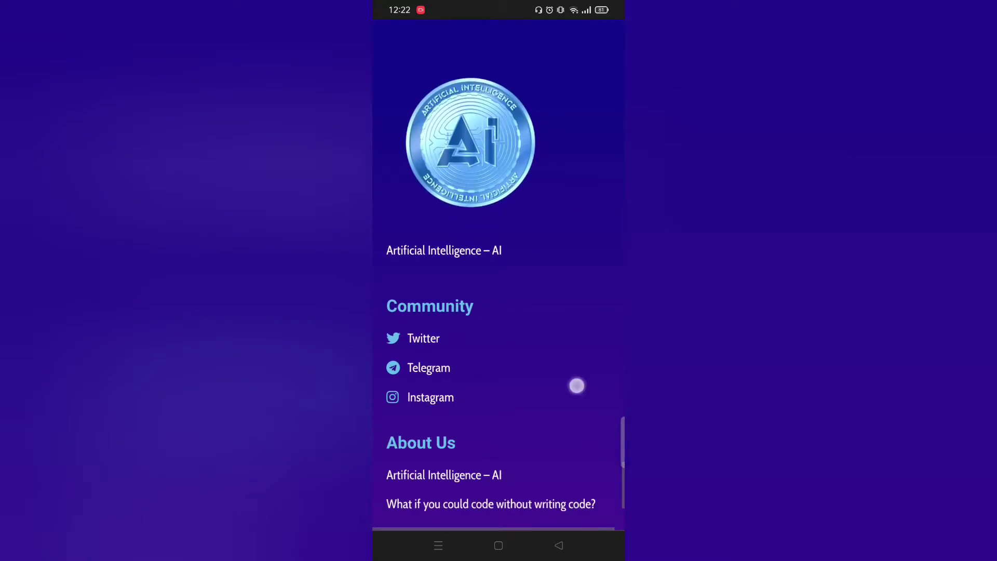
scroll(576, 385, "down", 3)
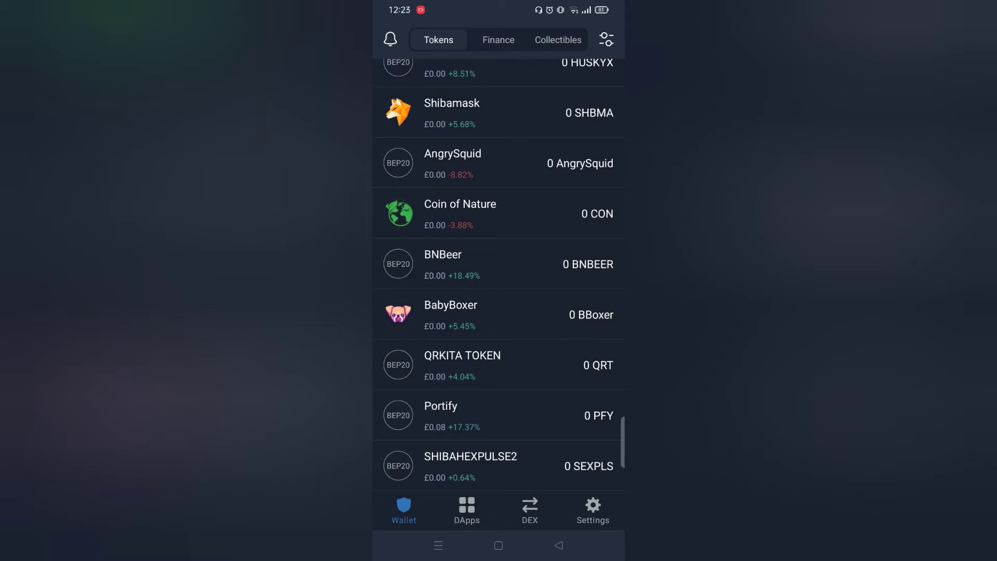
Switch from the token list to Trust Wallet's DApps browser to reach PancakeSwap.
left_click(467, 510)
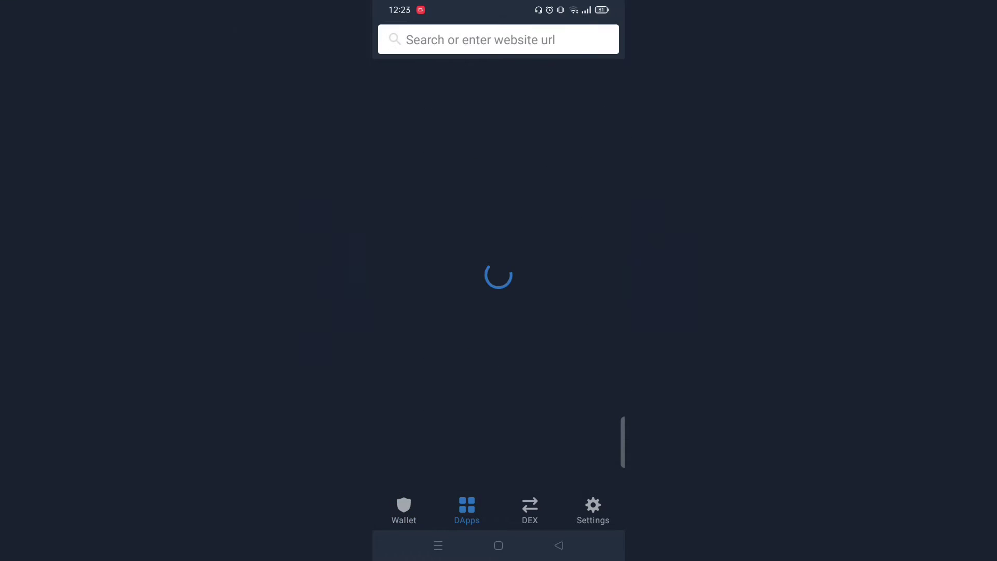
scroll(554, 429, "down", 3)
scroll(499, 311, "down", 3)
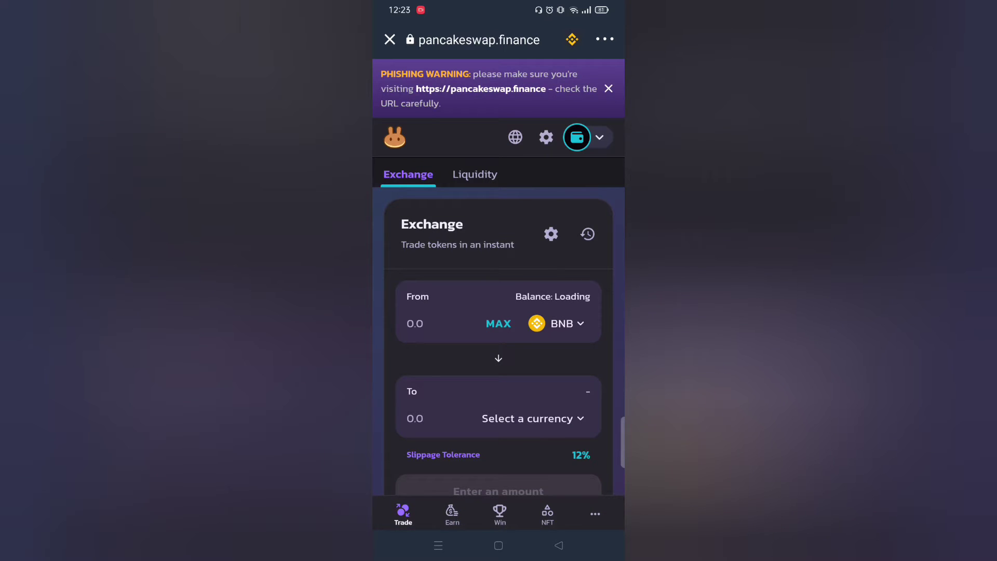
scroll(549, 367, "down", 1)
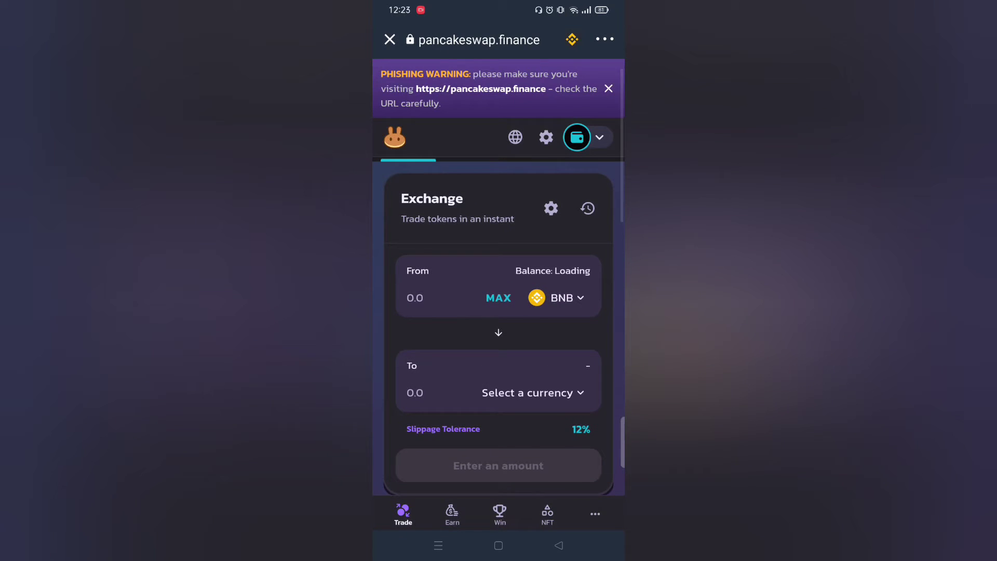
Browse the token picker, then close it without changing the currency.
left_click(558, 298)
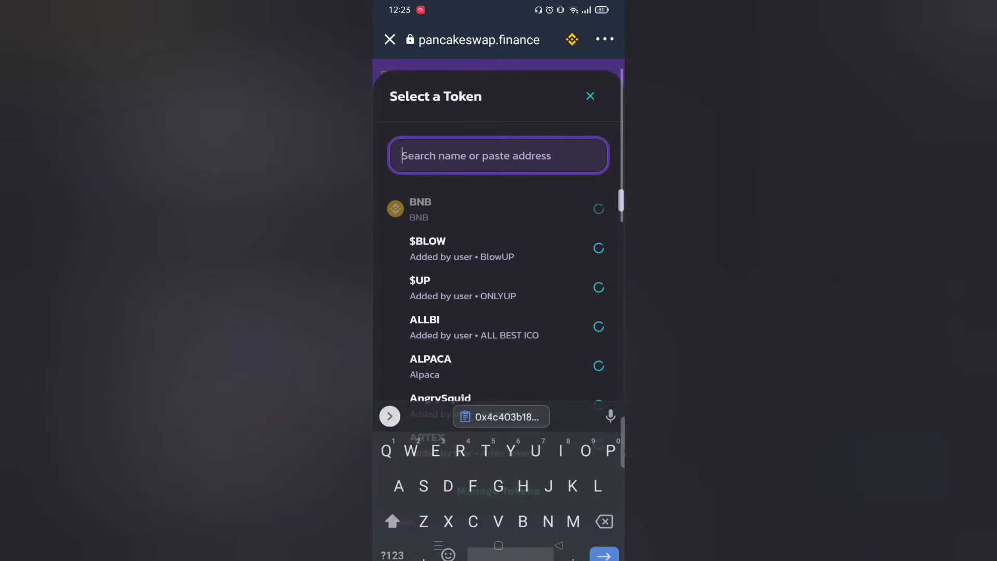
type("B")
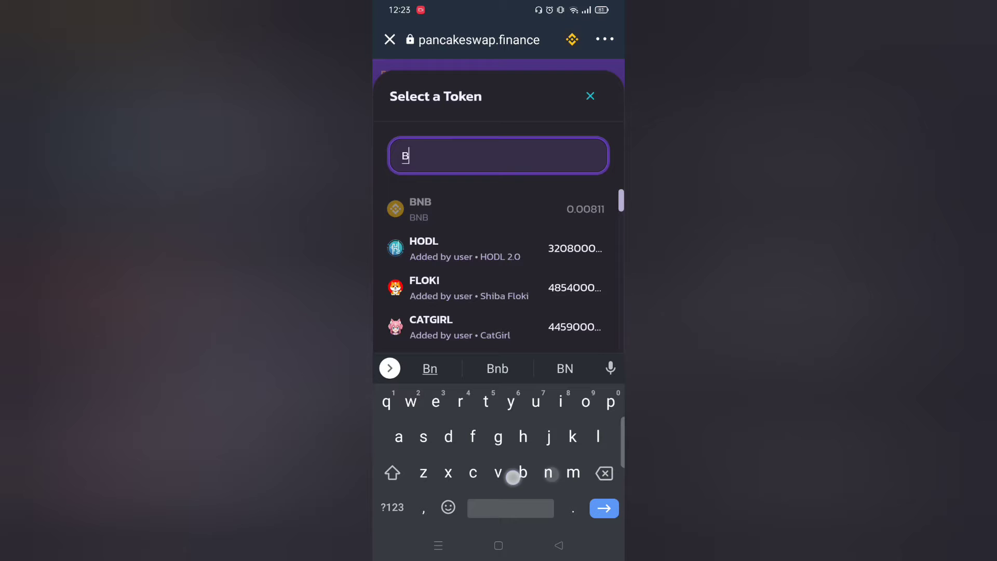
type("nb")
key("Return")
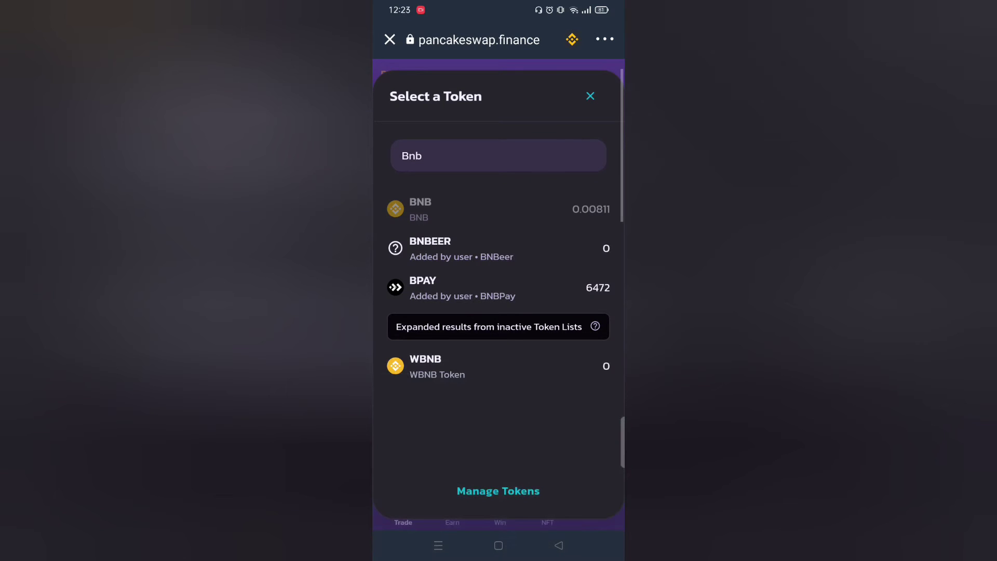
left_click(590, 96)
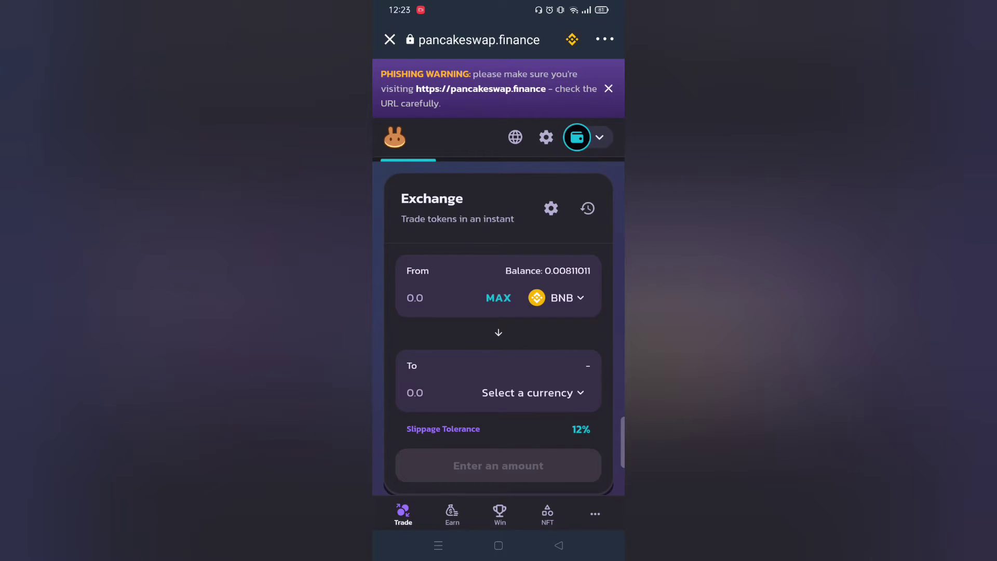
Paste the AI token's contract address and import it as the receiving currency.
left_click(579, 393)
left_click(501, 369)
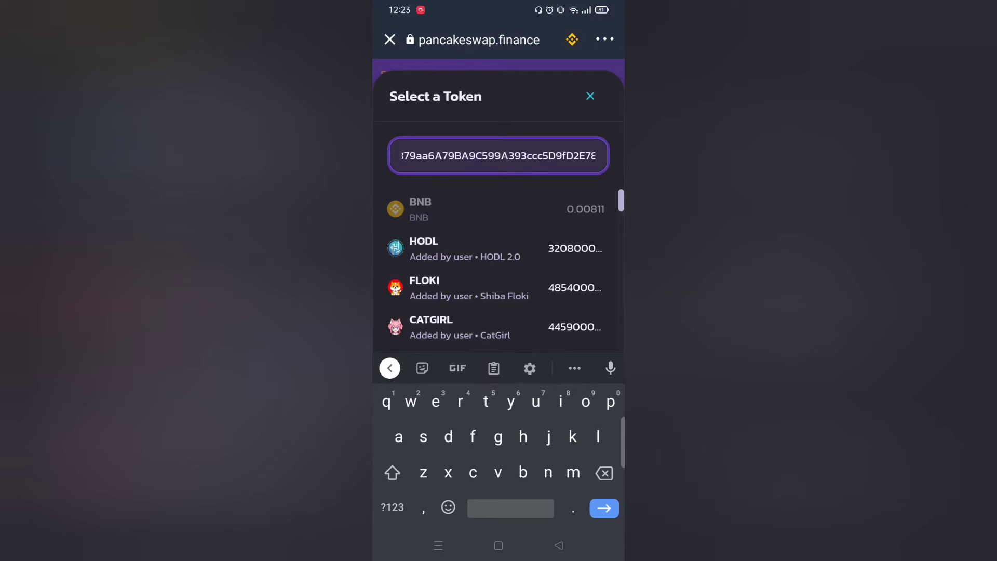
left_click(561, 326)
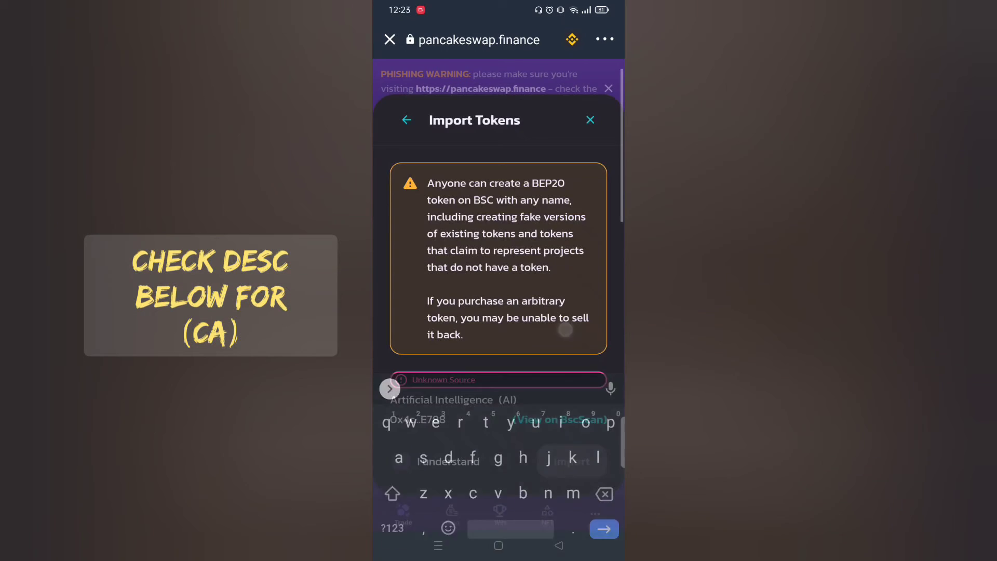
left_click(401, 461)
left_click(572, 462)
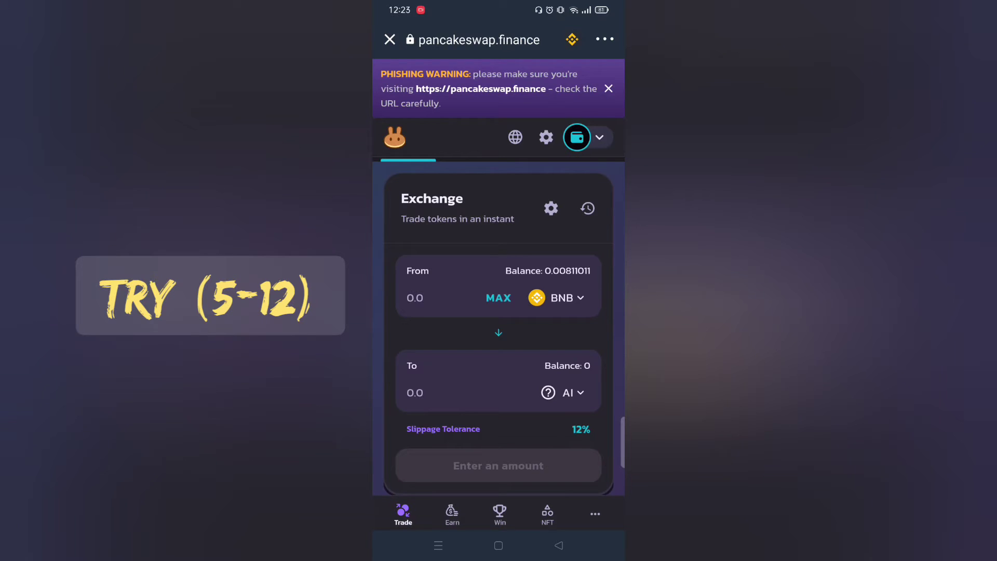
left_click(551, 208)
left_click(563, 422)
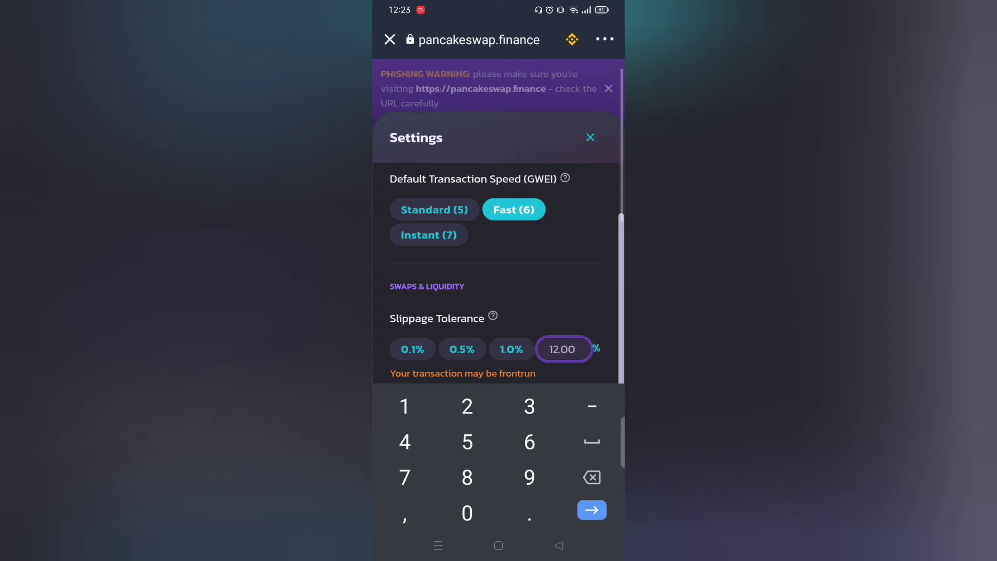
key("BackSpace")
key("BackSpace")
key("BackSpace")
key("BackSpace")
type("5")
key("BackSpace")
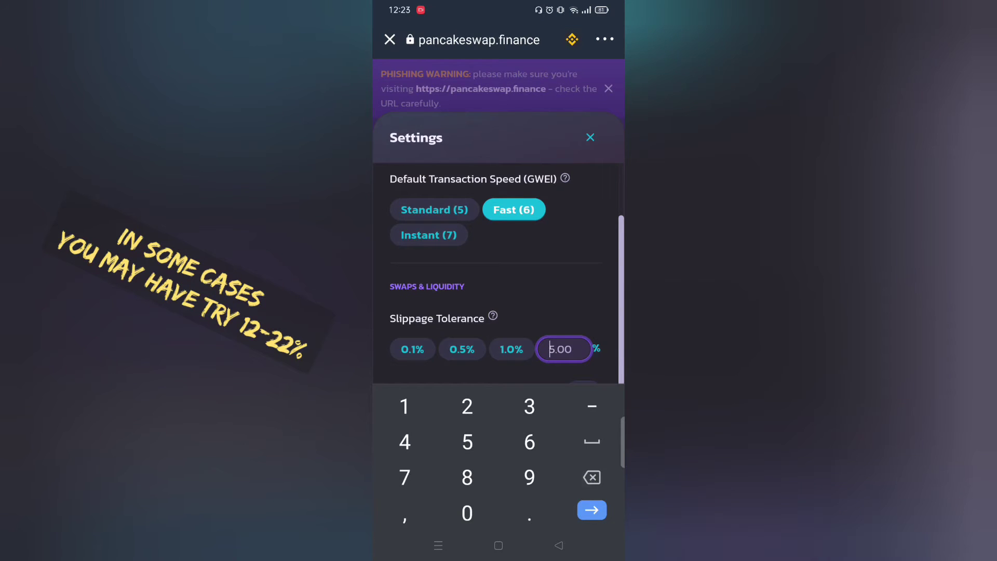
type("12")
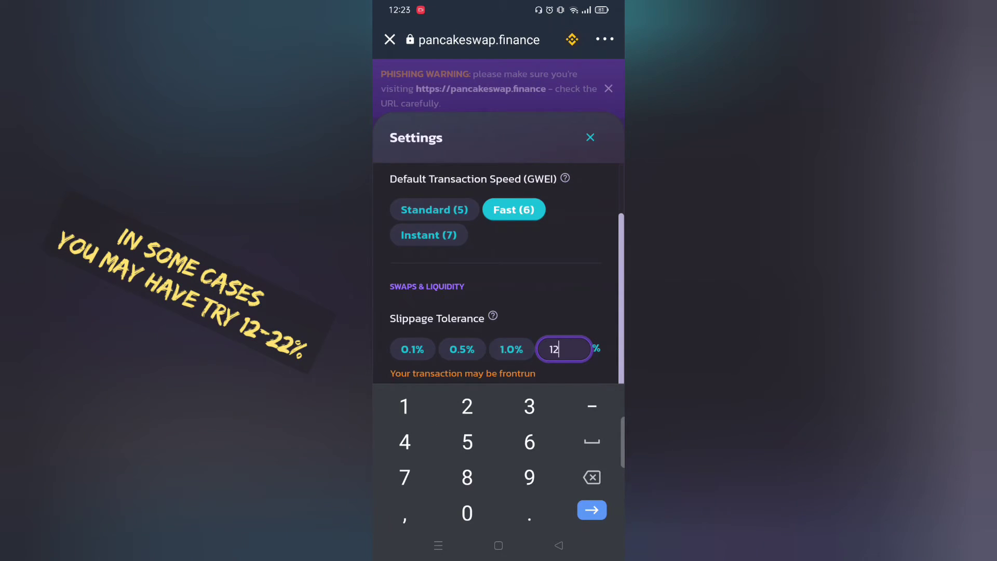
left_click(591, 137)
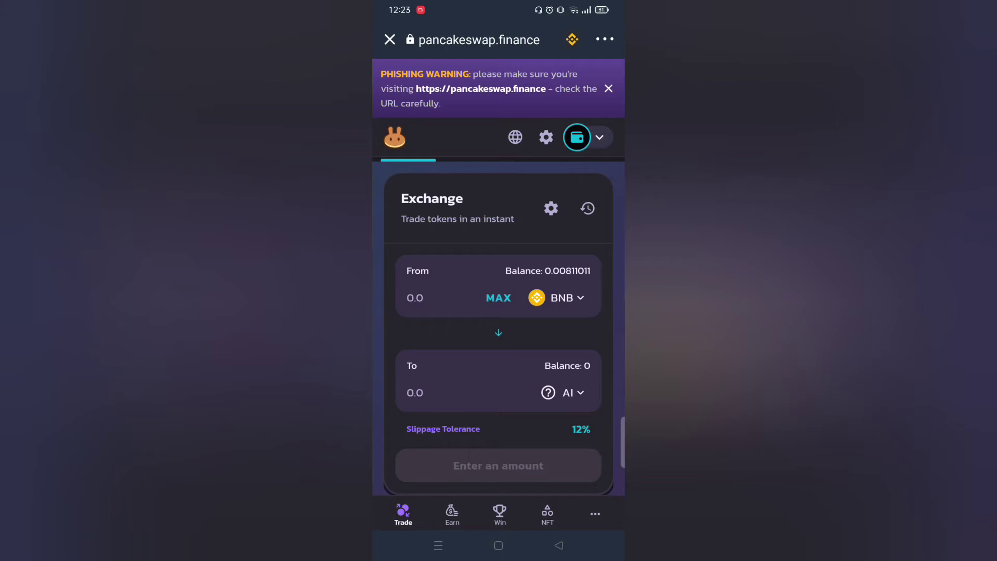
scroll(500, 312, "down", 1)
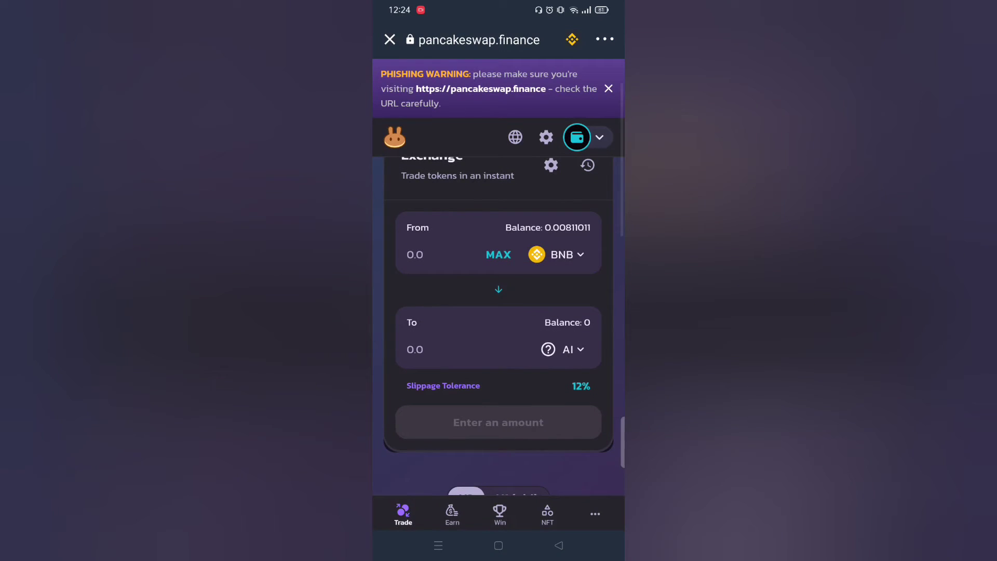
Enter 1 BNB to spend and review the estimated 12,759,600 AI received.
left_click(415, 254)
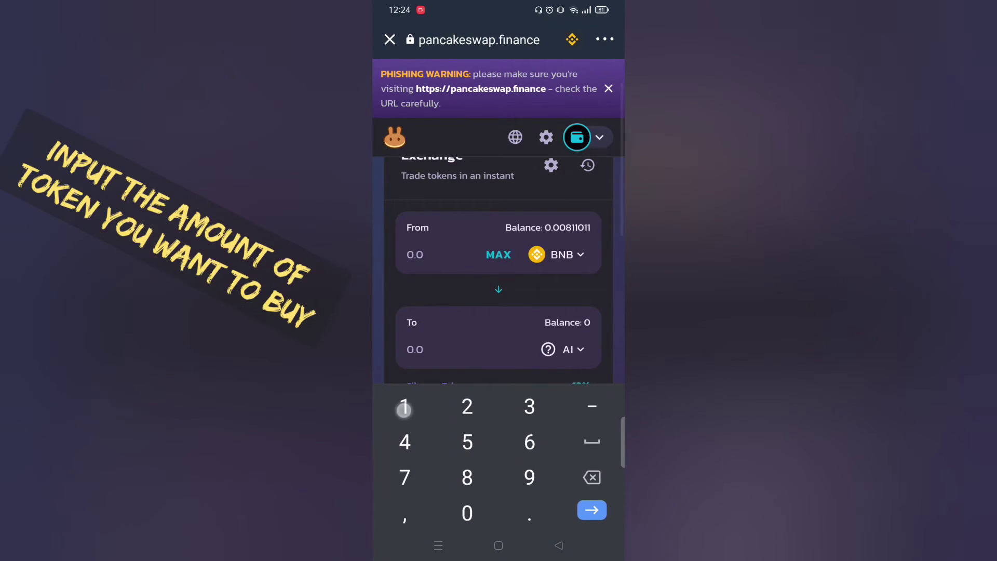
type("1")
left_click(559, 546)
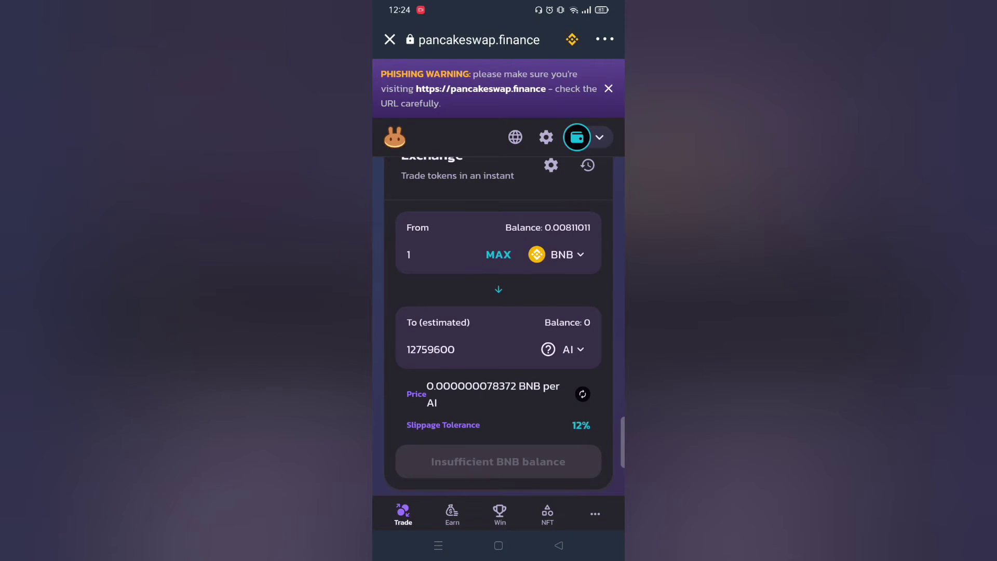
scroll(559, 398, "down", 2)
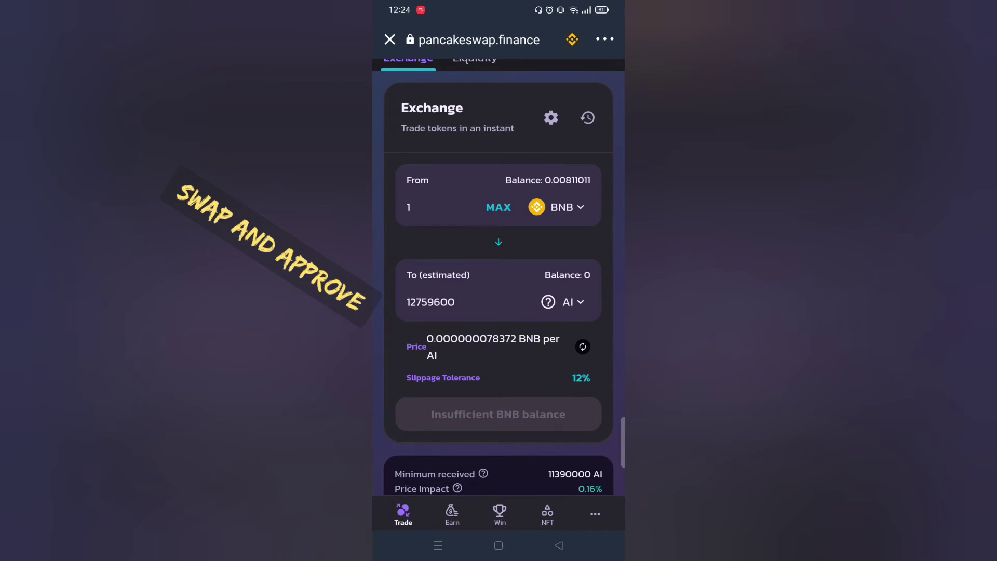
left_click(592, 450)
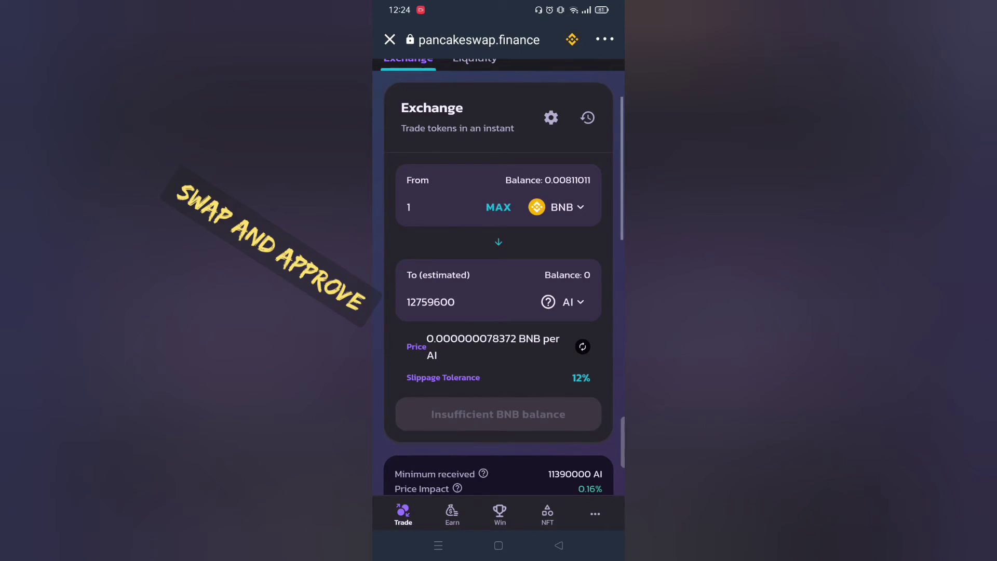
left_click(592, 451)
left_click(590, 450)
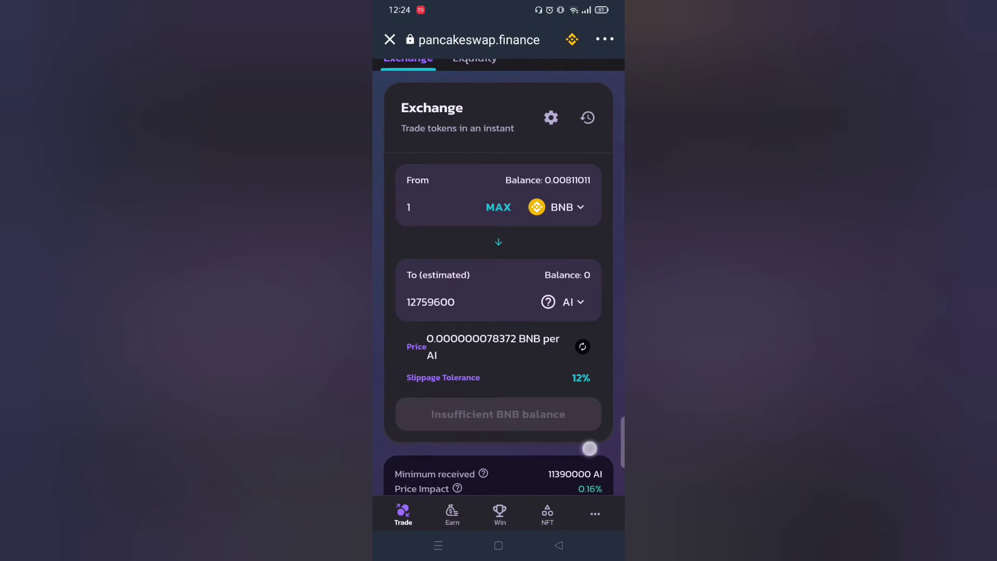
left_click(586, 442)
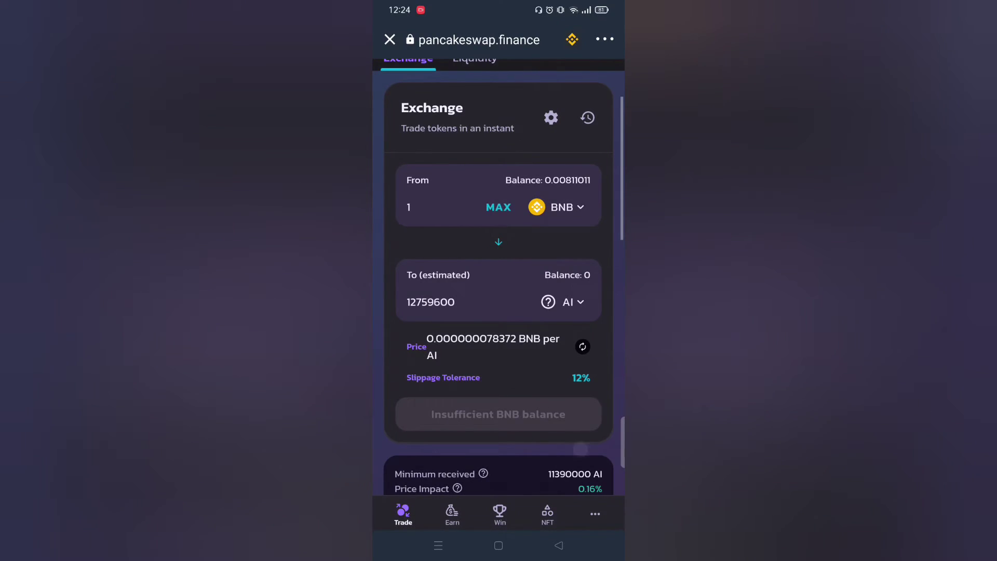